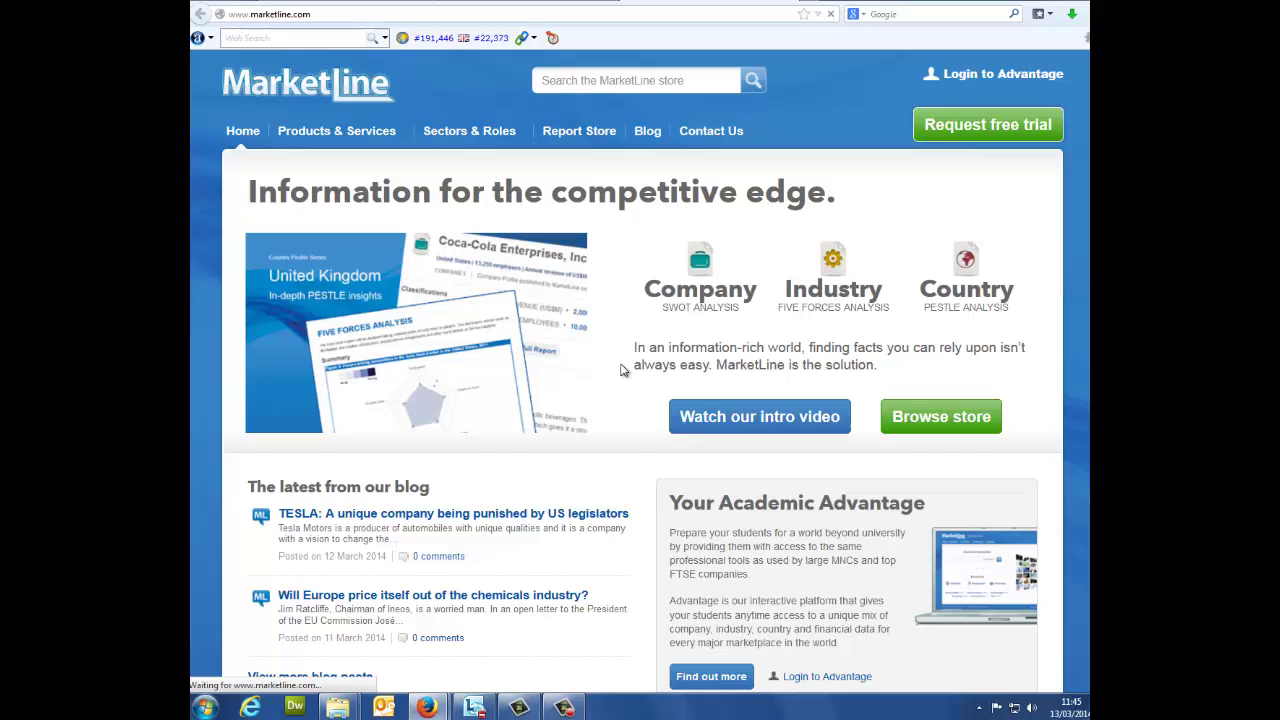
Log in to MarketLine Advantage and open the Company Prospector database.
click(987, 80)
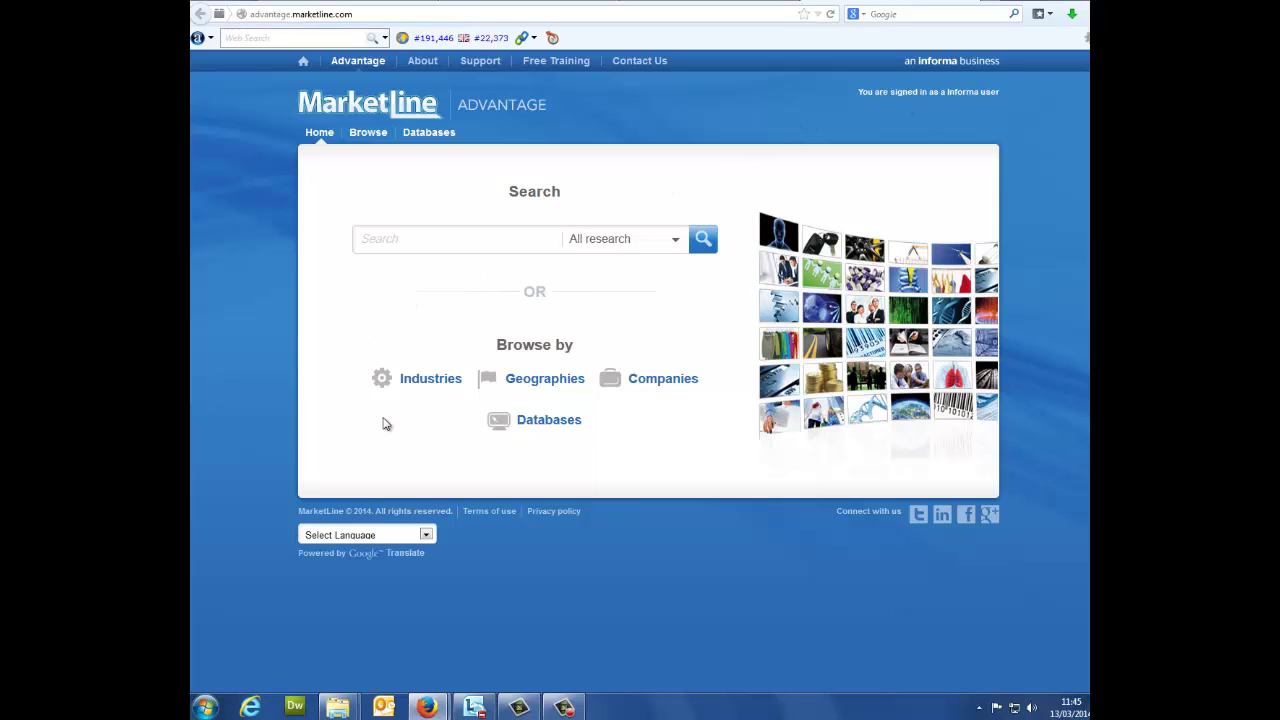
mouse_move(541, 428)
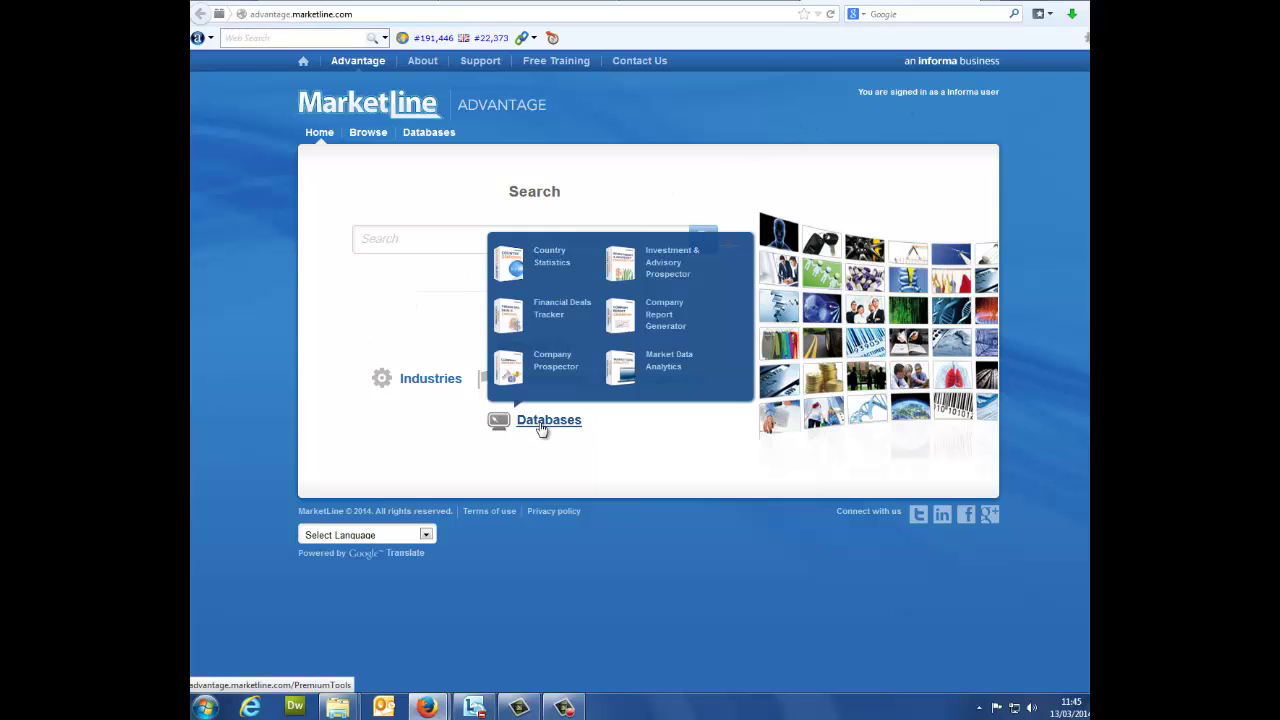
click(570, 376)
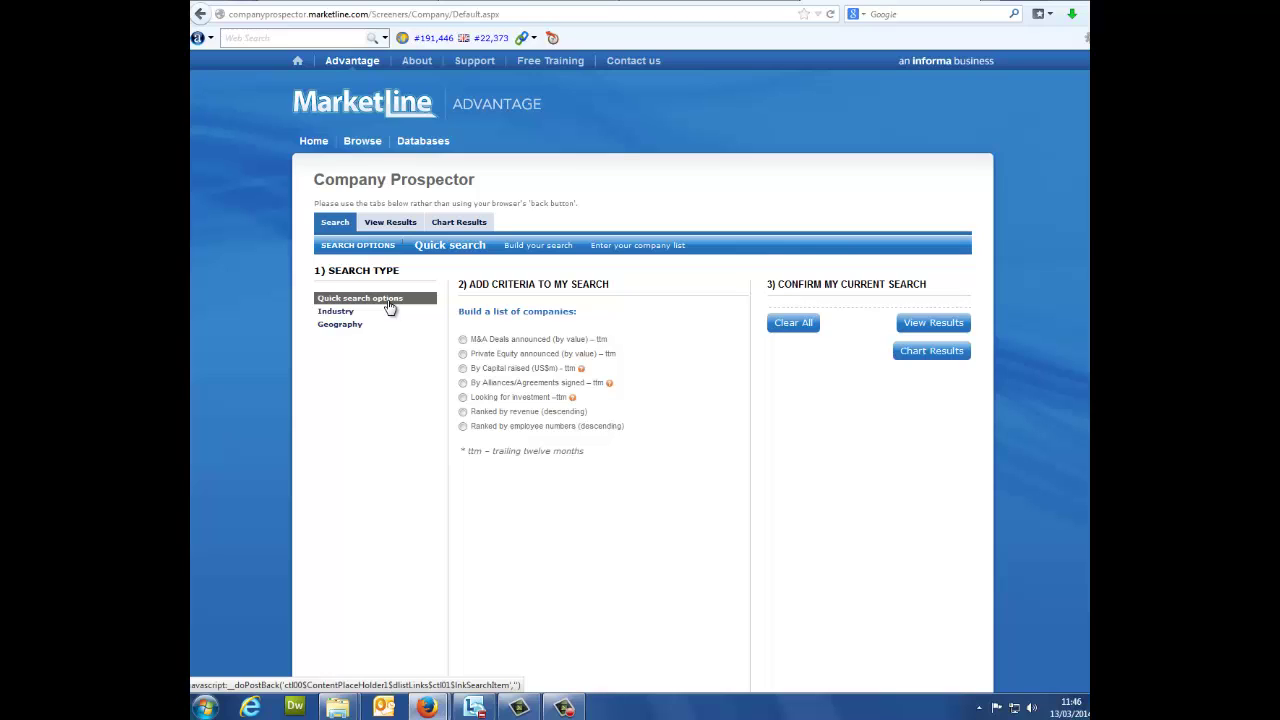
Look through the Industry and Geography search criteria, returning to the quick search options.
click(337, 314)
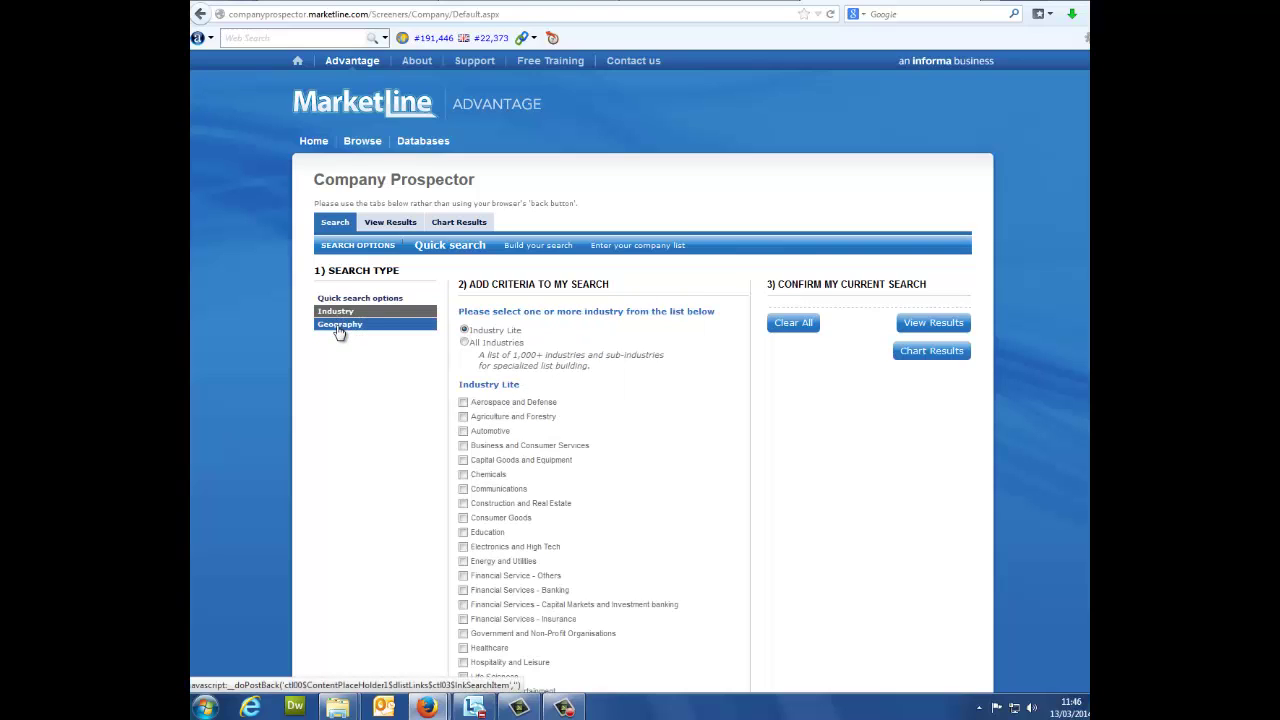
click(339, 326)
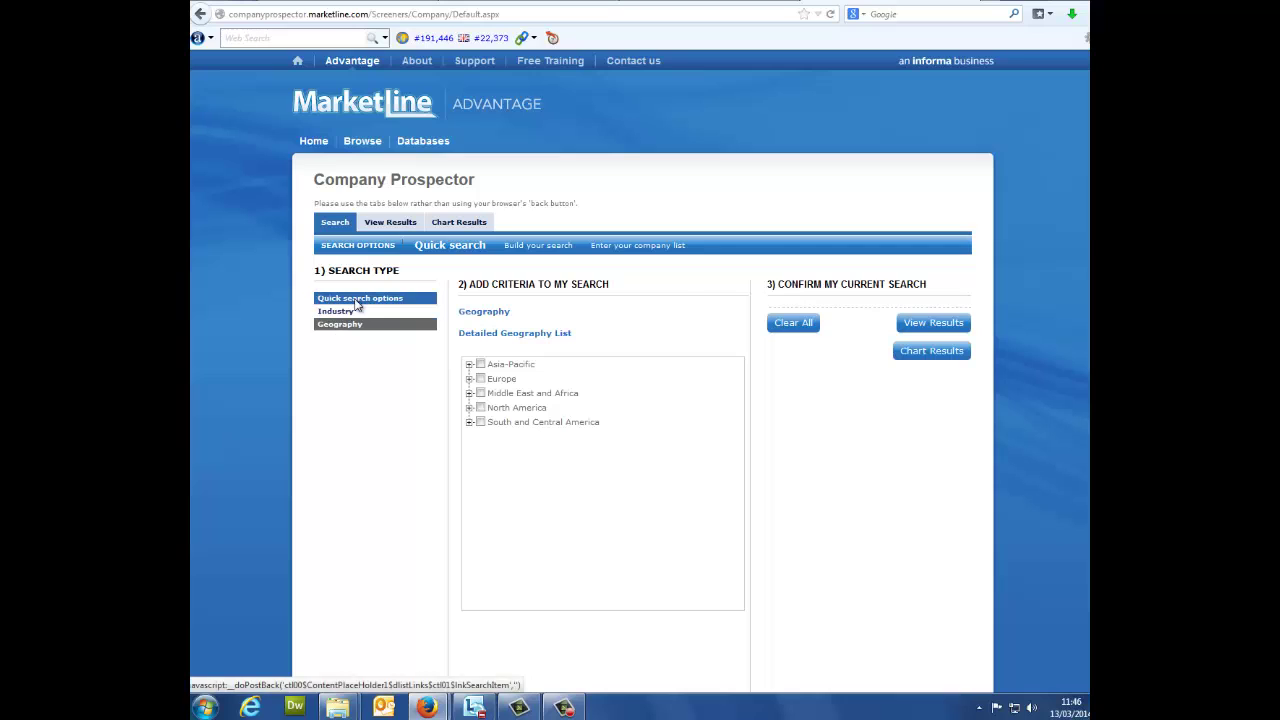
click(357, 303)
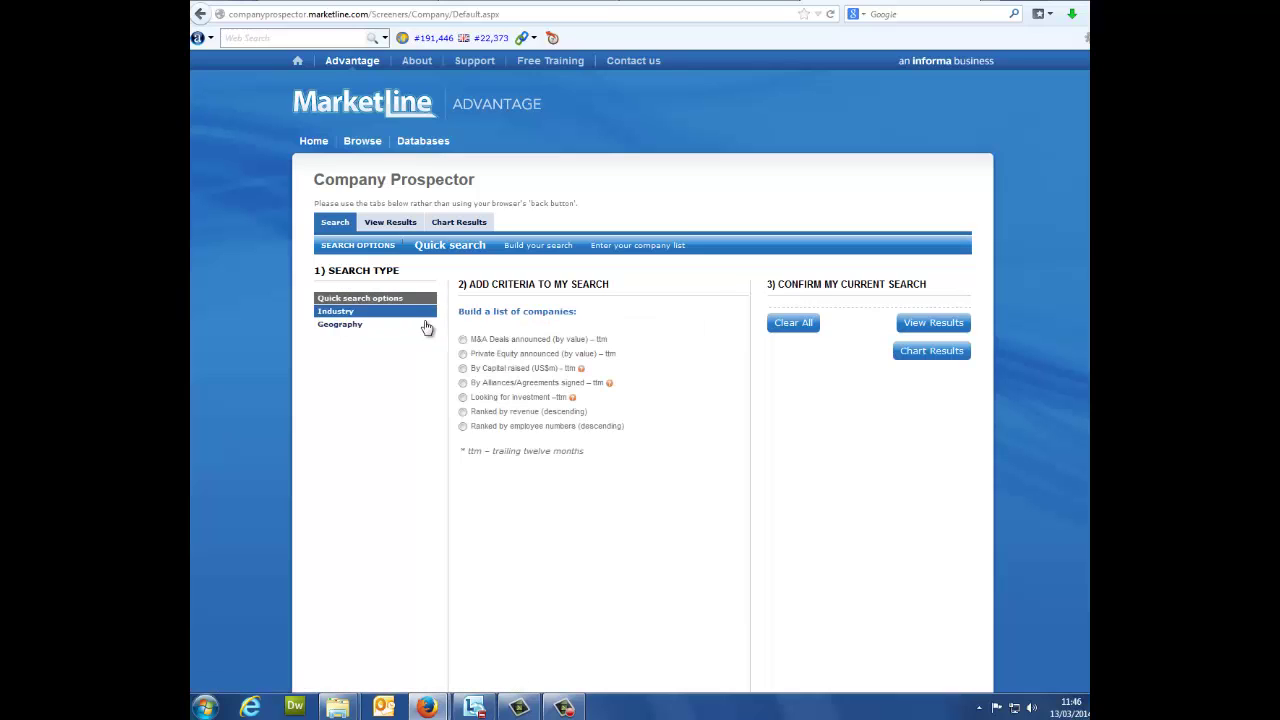
Run a quick search for M&A Deals announced (by value) in Aerospace and Defense, Automotive, and Agriculture and Forestry.
click(463, 342)
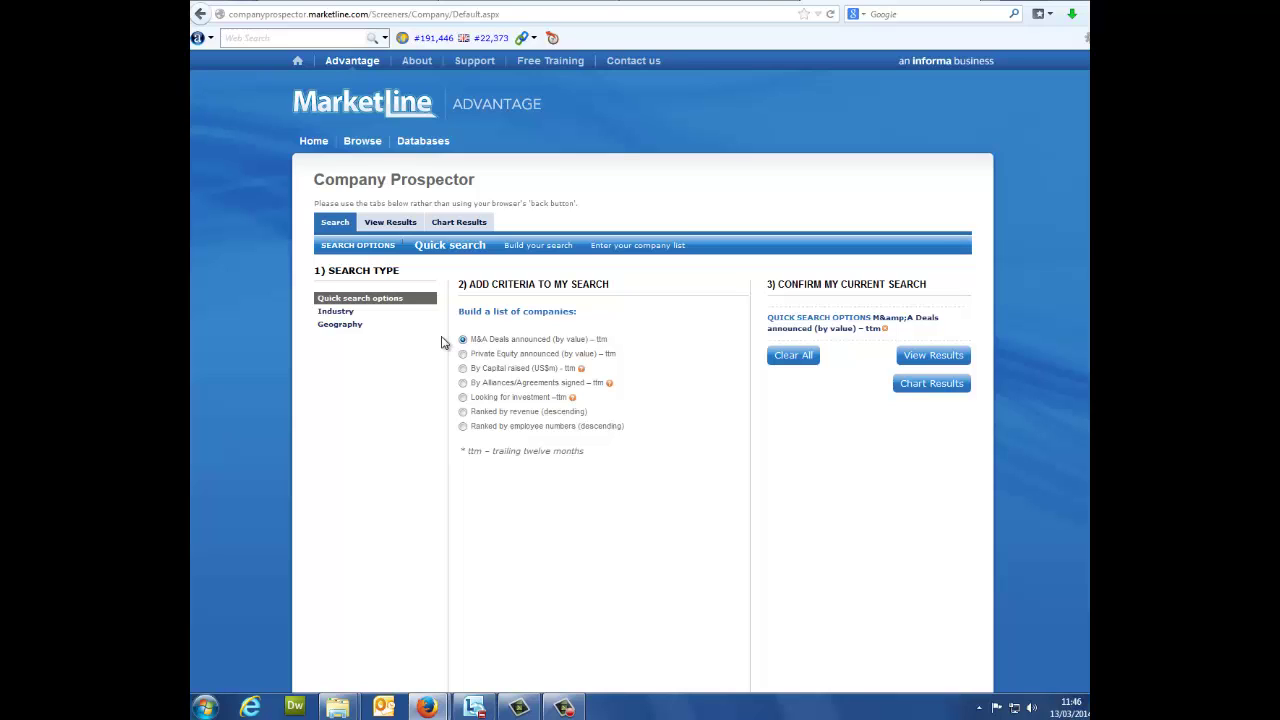
click(354, 314)
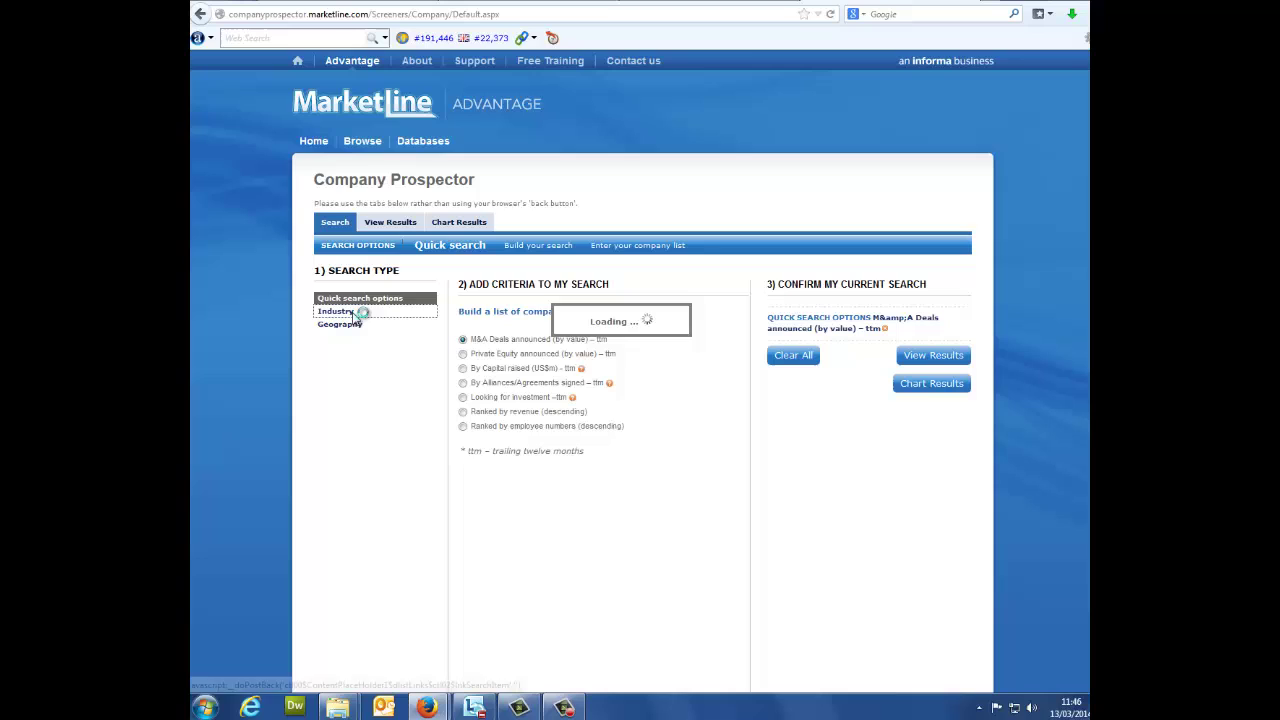
click(463, 403)
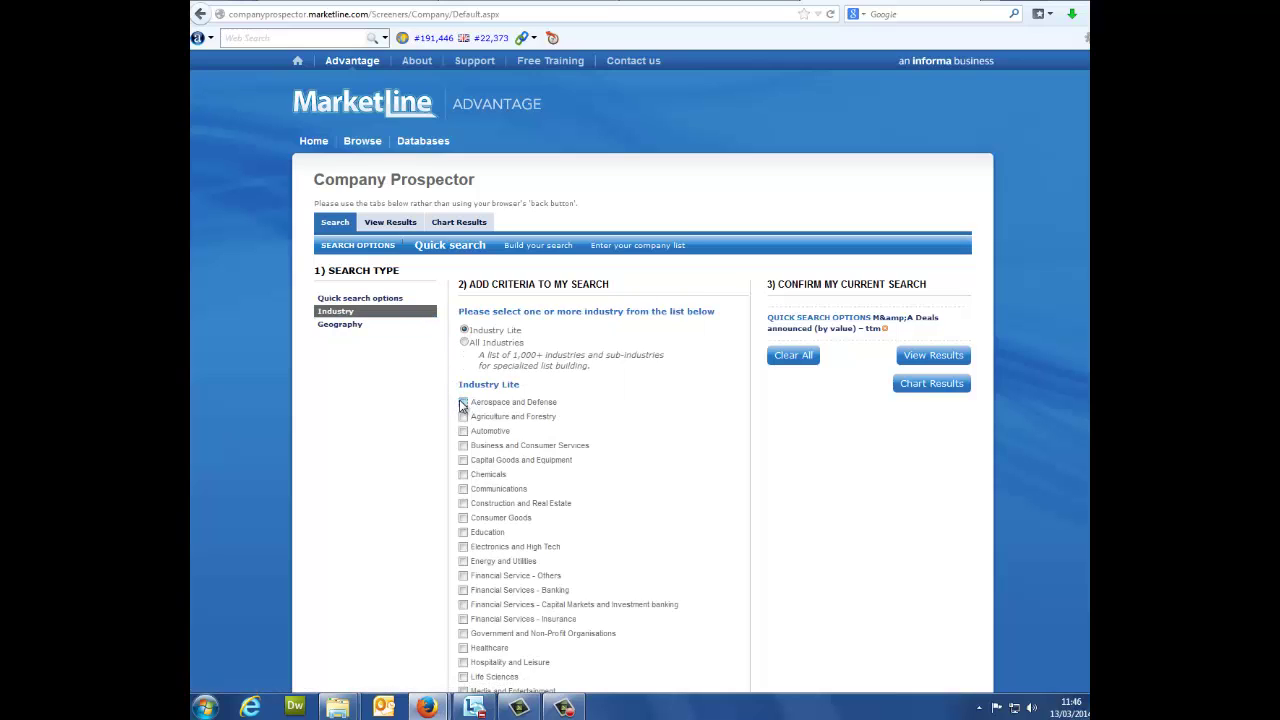
click(464, 431)
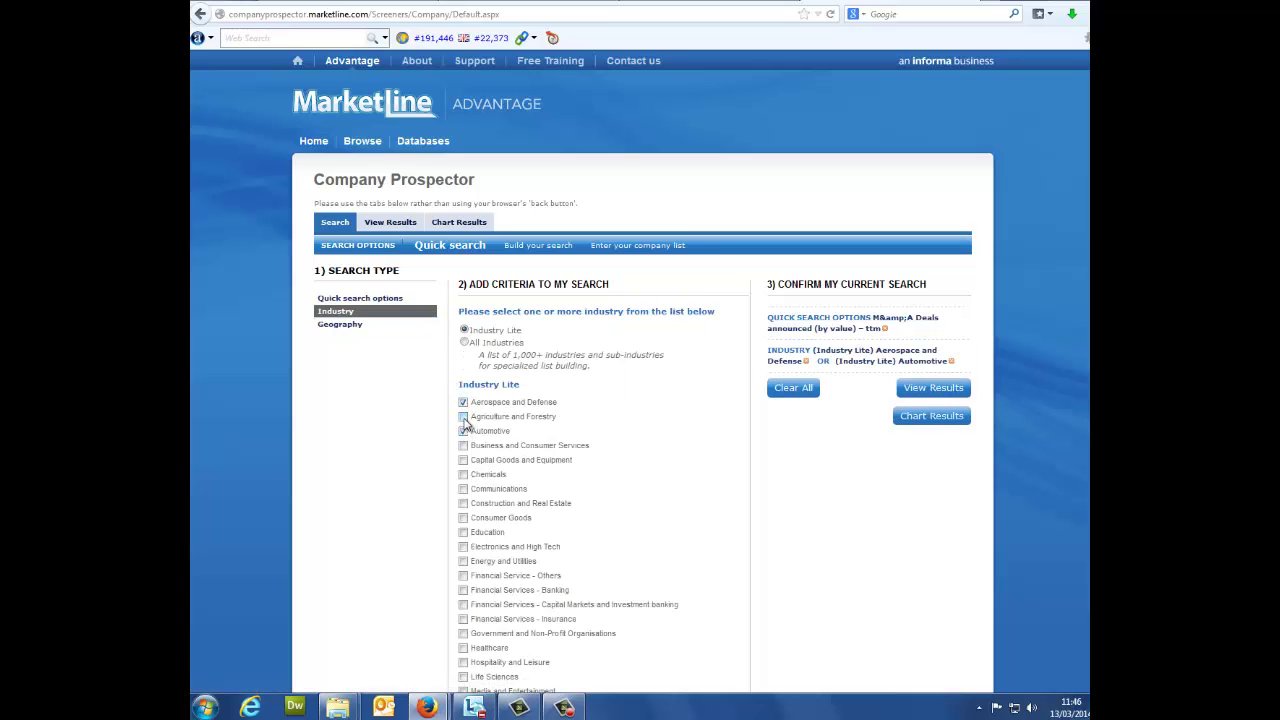
click(463, 417)
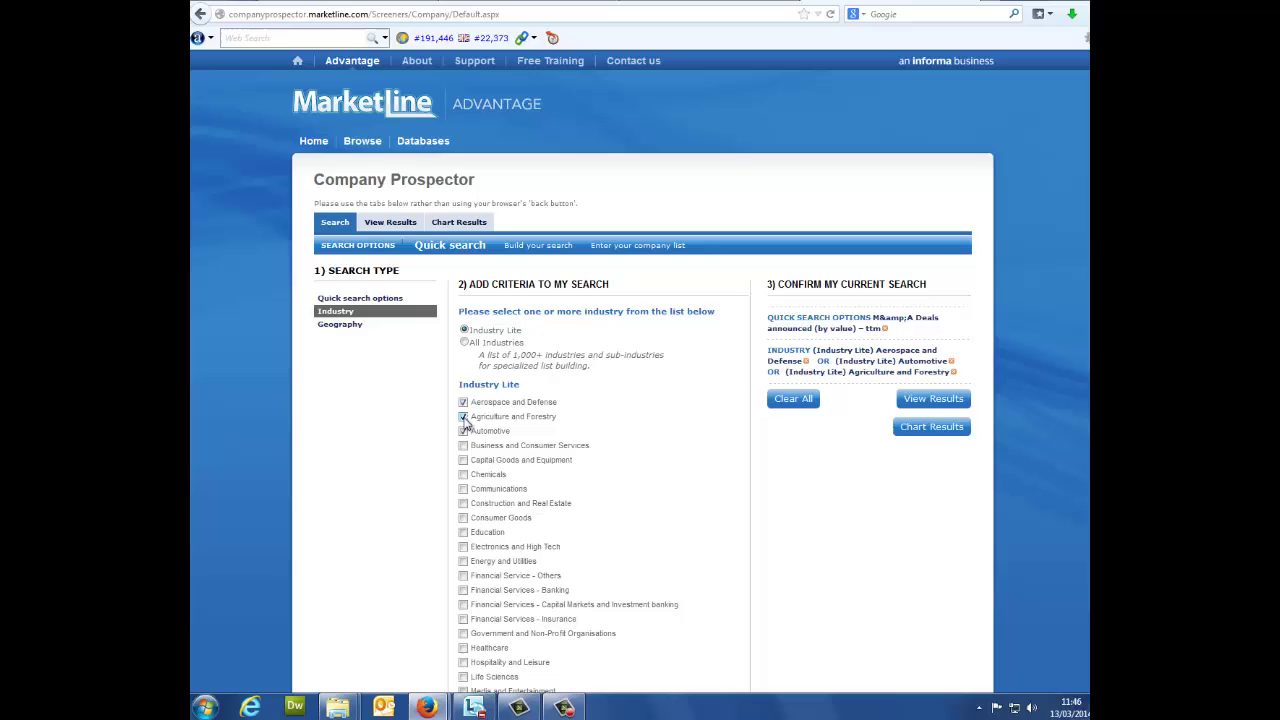
click(818, 318)
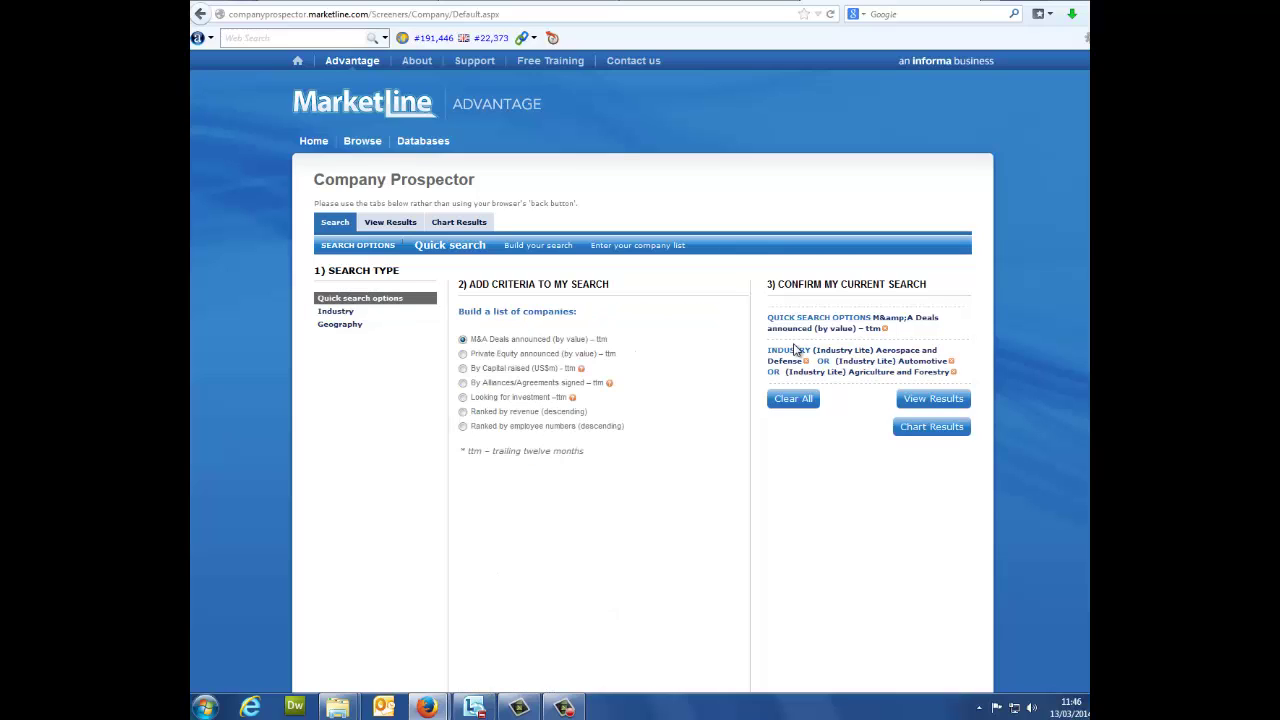
click(908, 402)
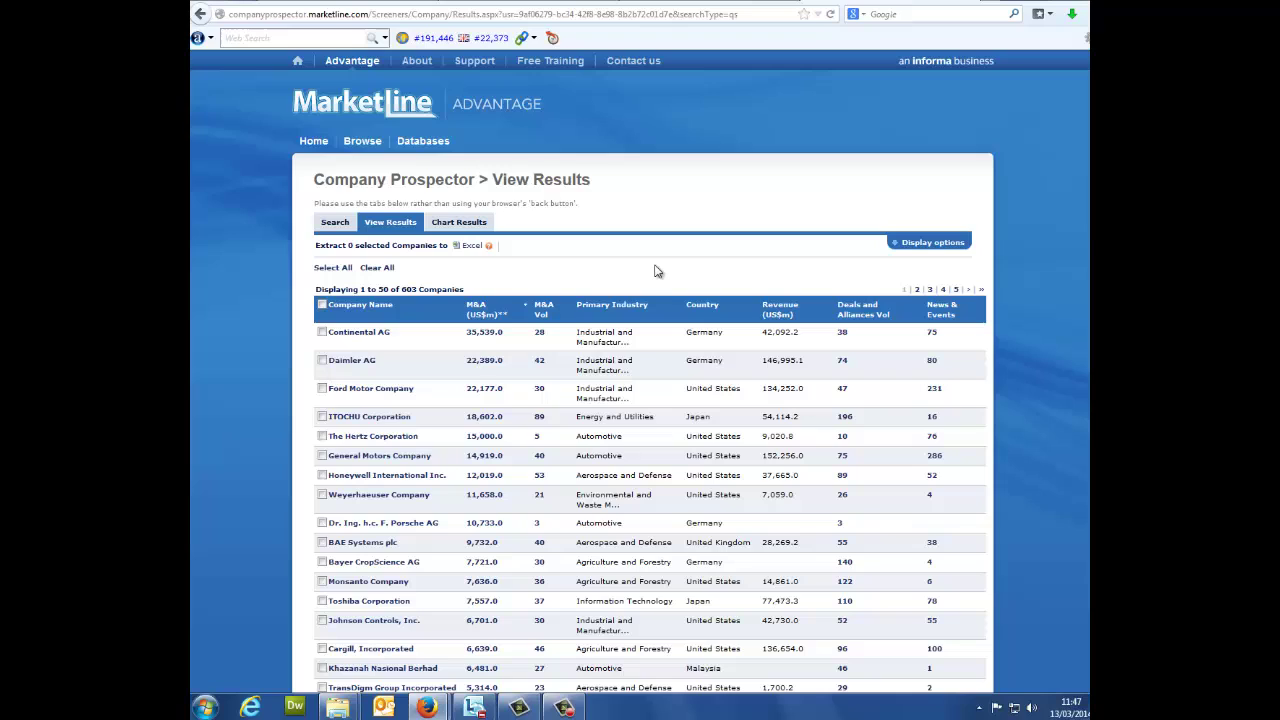
Select Continental AG, Daimler AG and ITOCHU Corporation in the company results.
click(322, 334)
click(323, 362)
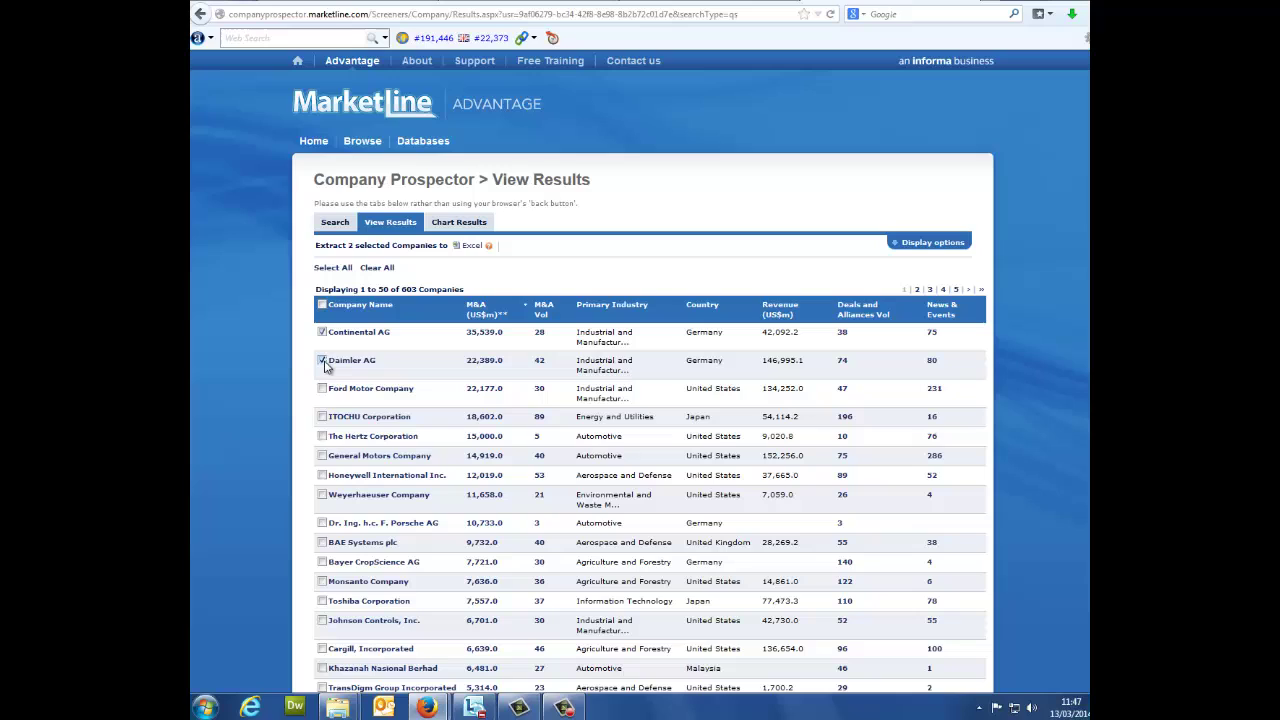
click(323, 418)
Analyze the company sample by charting its distribution by revenue range and by industry (all industries).
click(464, 229)
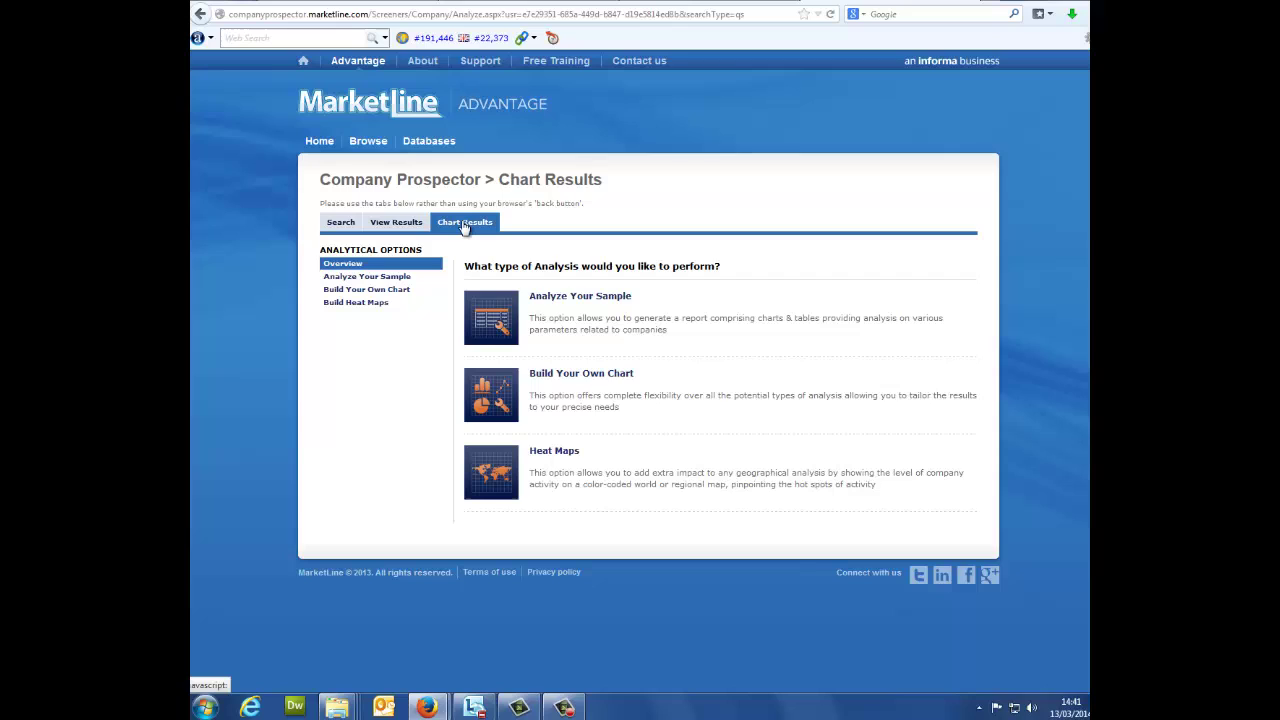
click(577, 300)
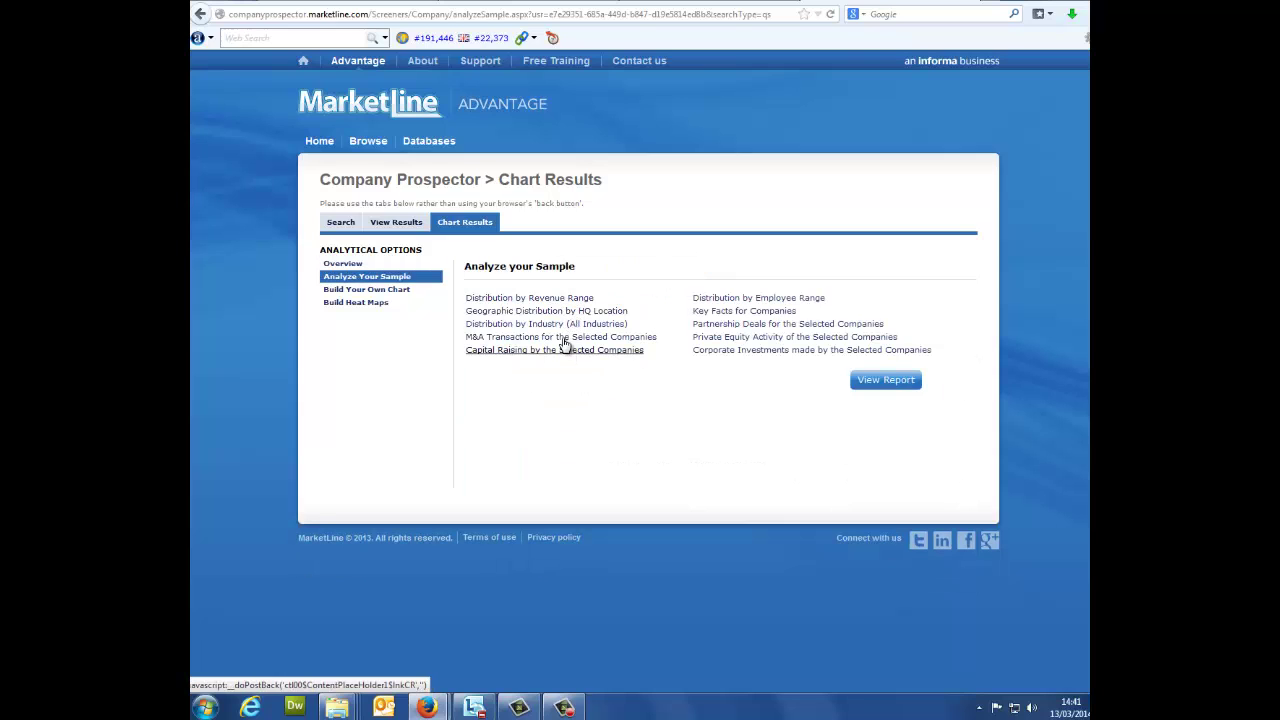
click(563, 299)
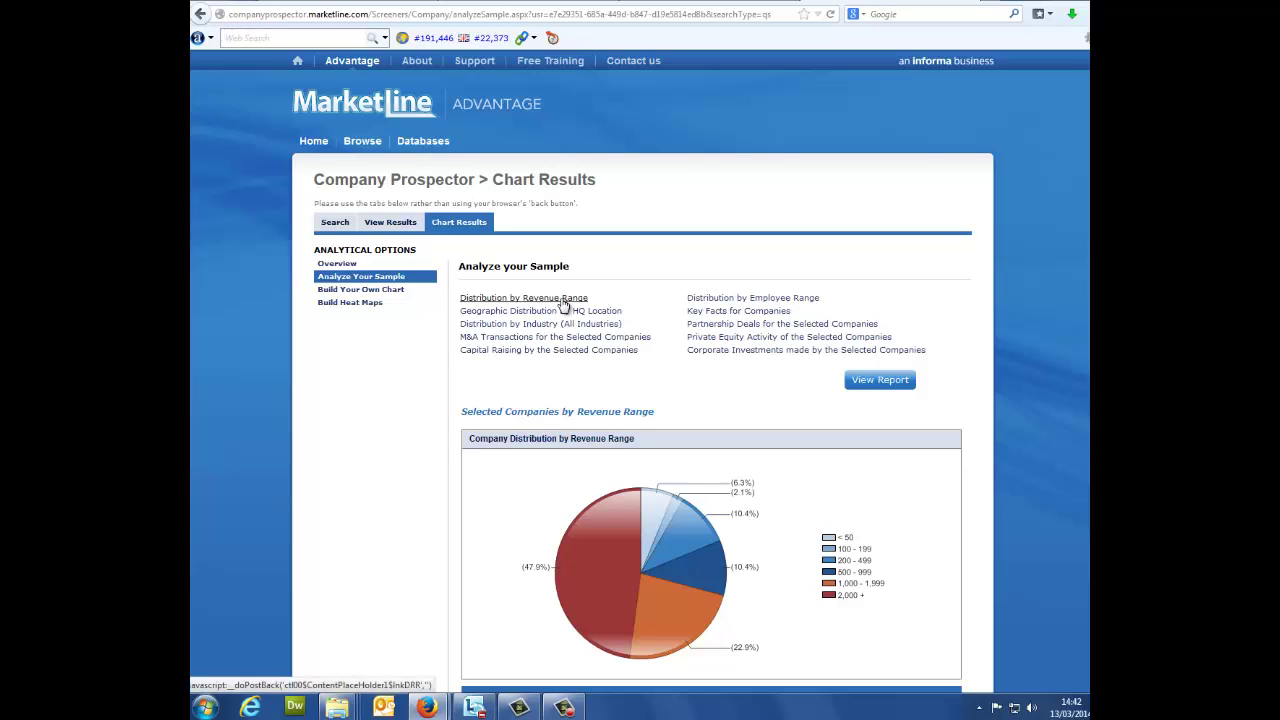
click(540, 323)
scroll(480, 320, down, 1)
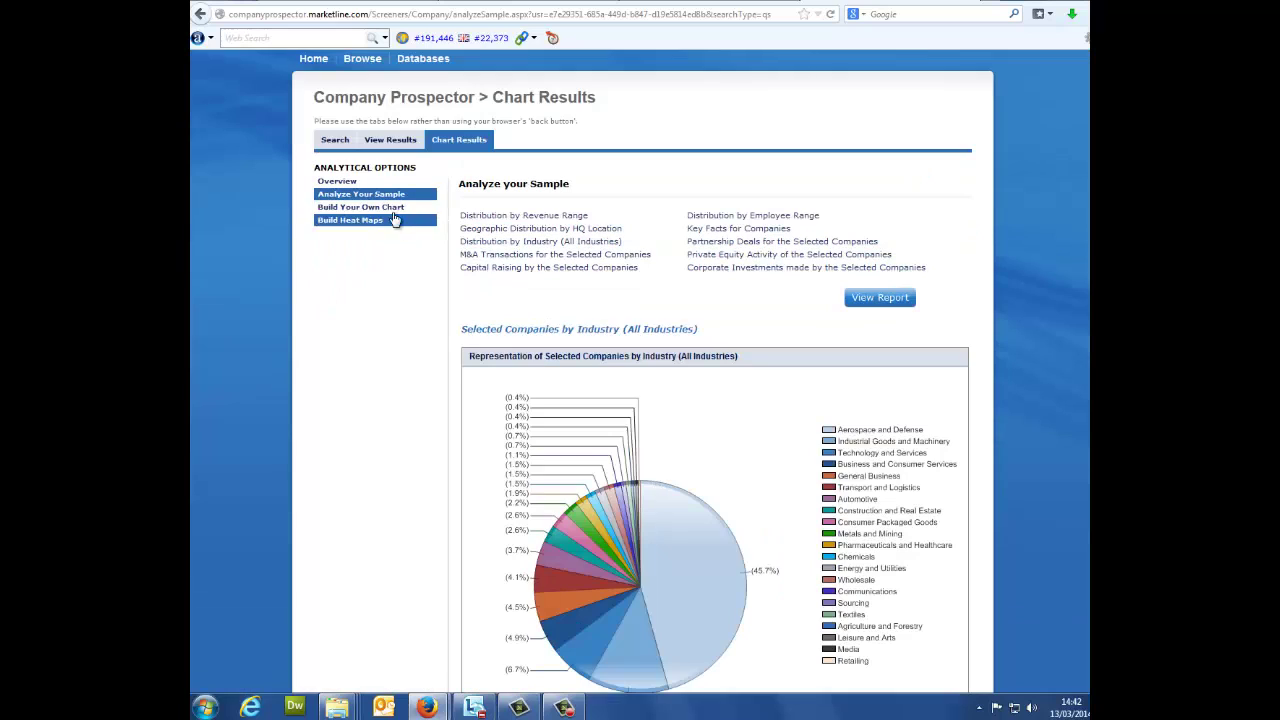
Build a custom pie chart of the value of all financial deals by year.
click(393, 216)
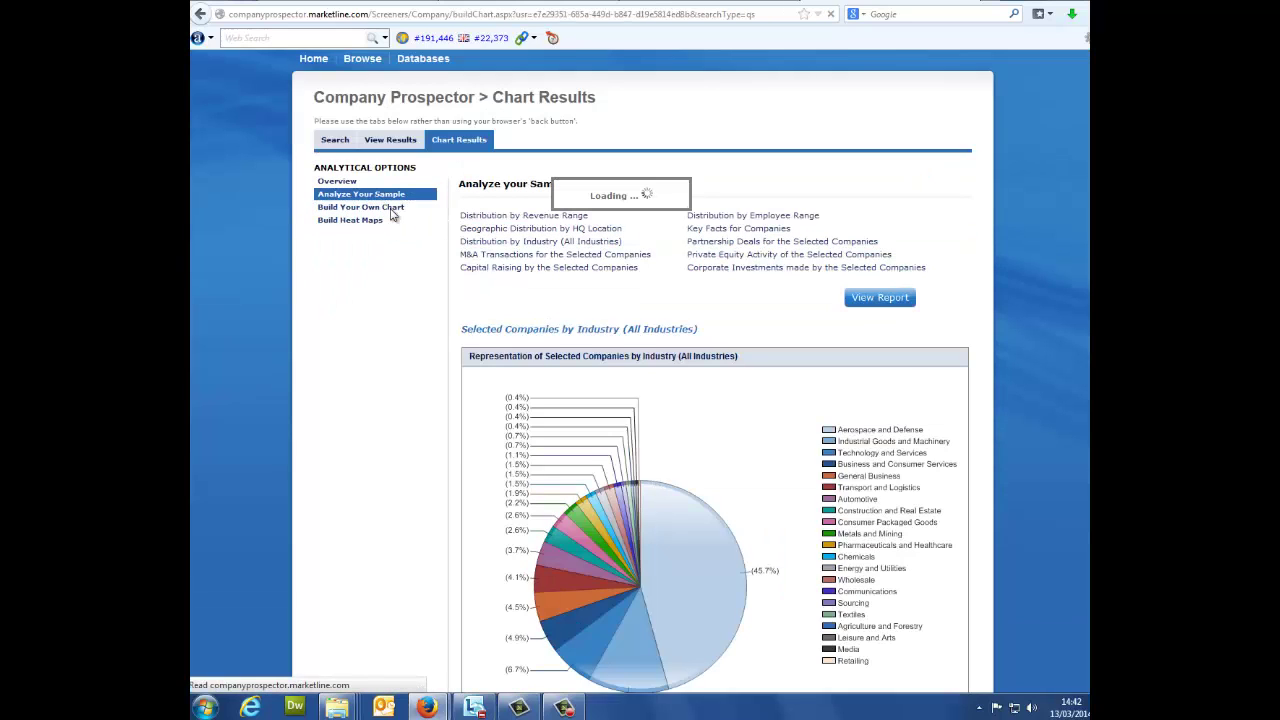
scroll(446, 317, down, 1)
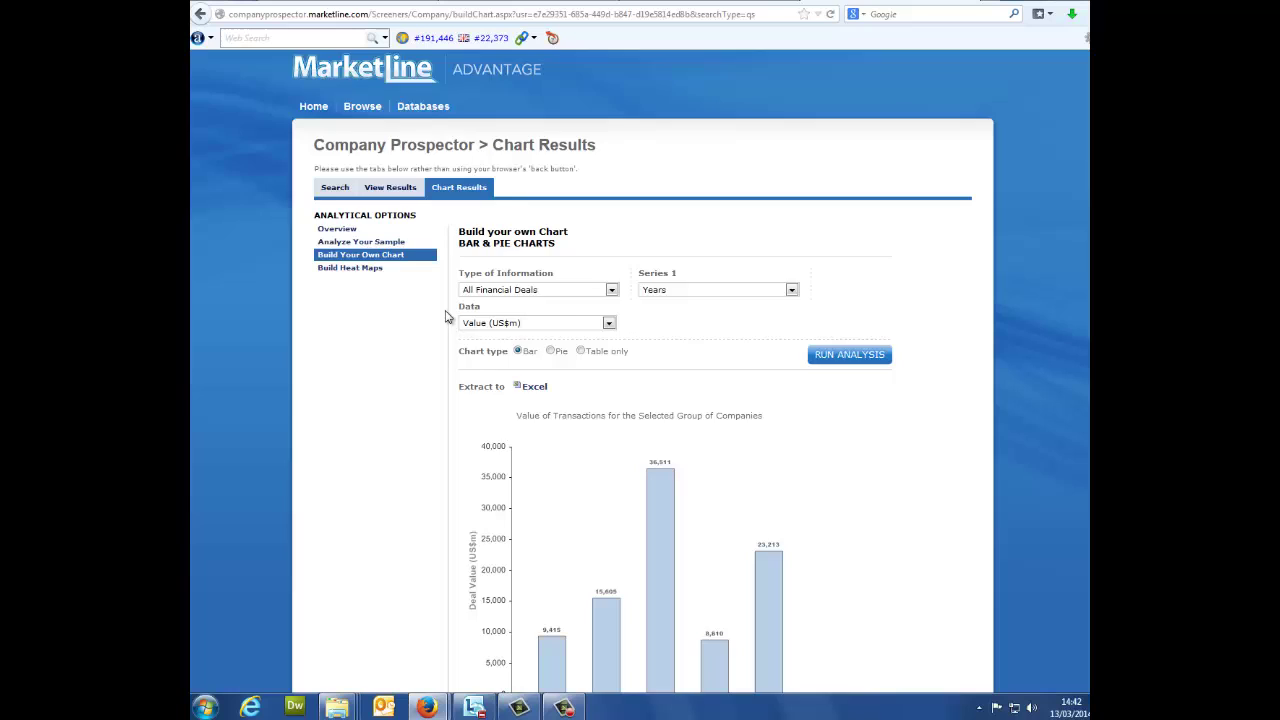
scroll(446, 317, down, 1)
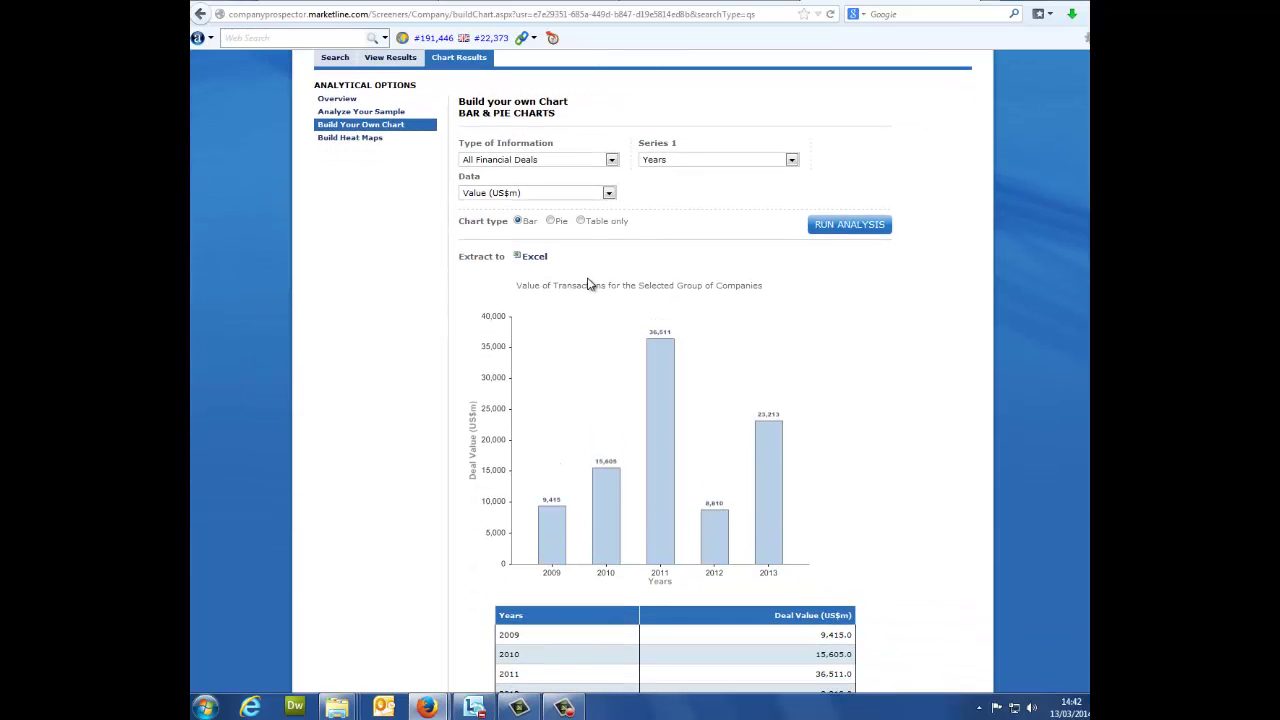
click(551, 221)
click(847, 226)
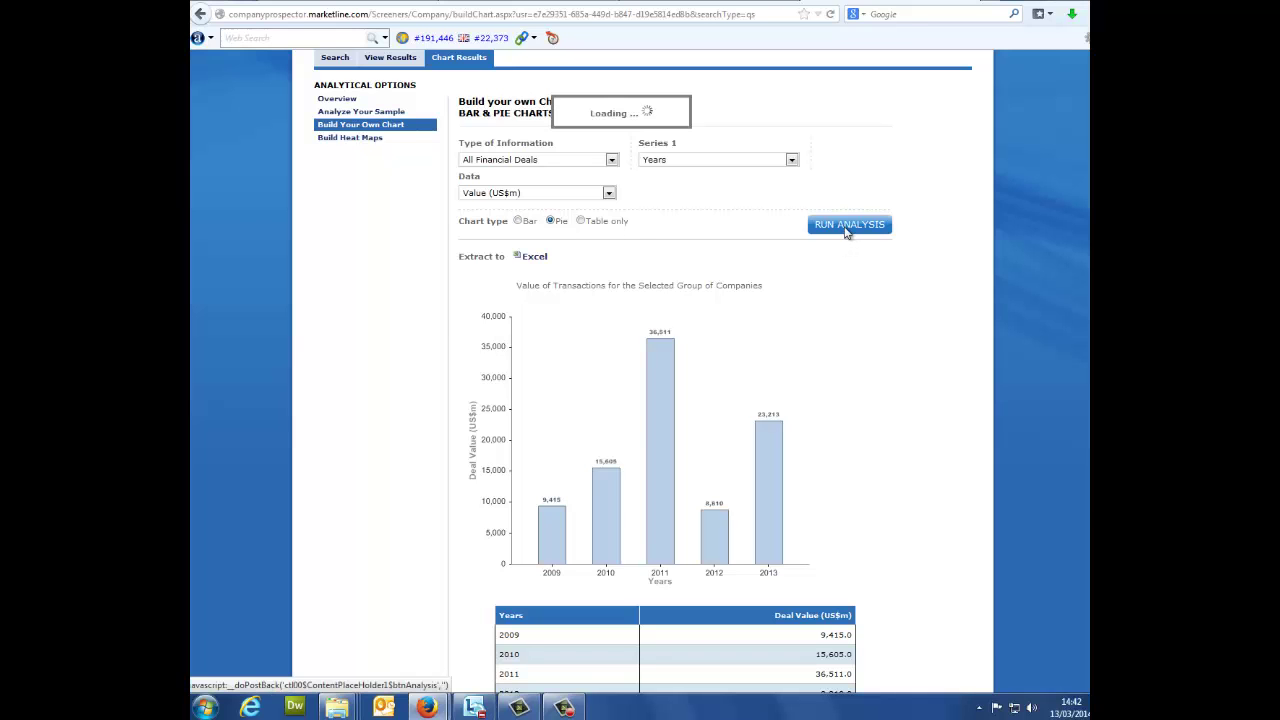
Rerun the custom chart analysis of financial deal values as a table only.
scroll(850, 252, down, 2)
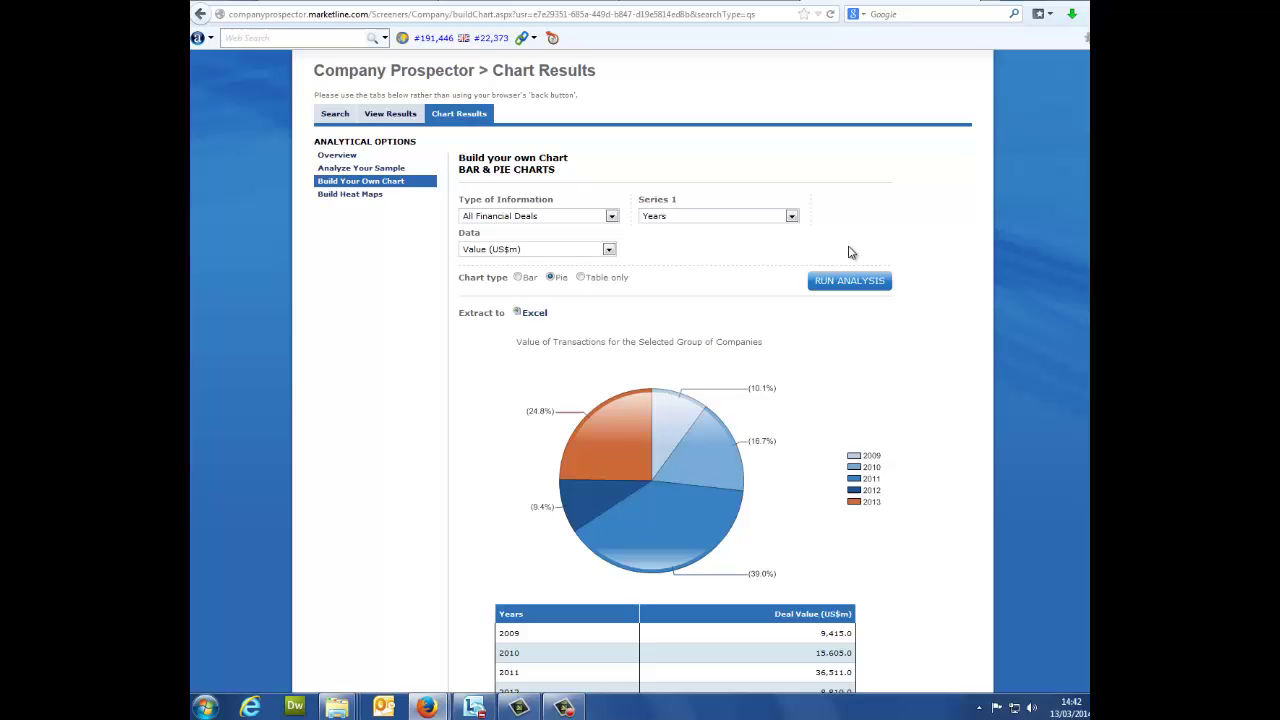
scroll(850, 252, down, 2)
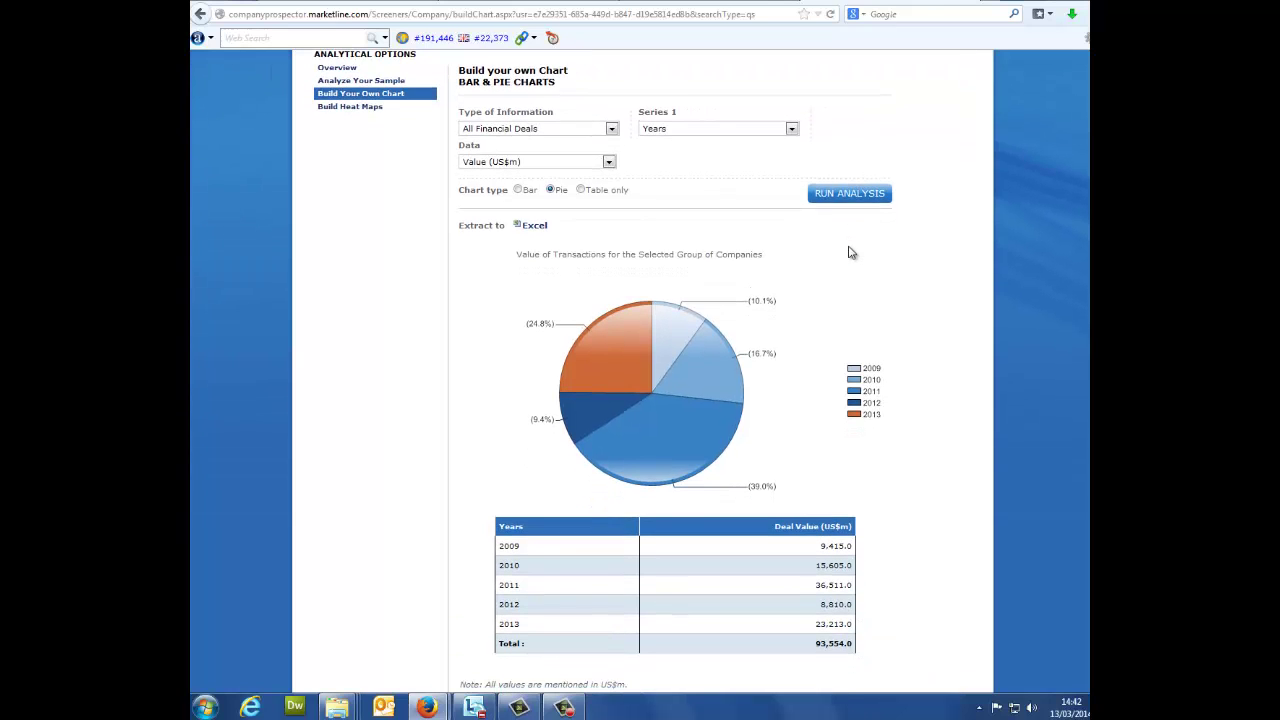
click(586, 194)
click(829, 195)
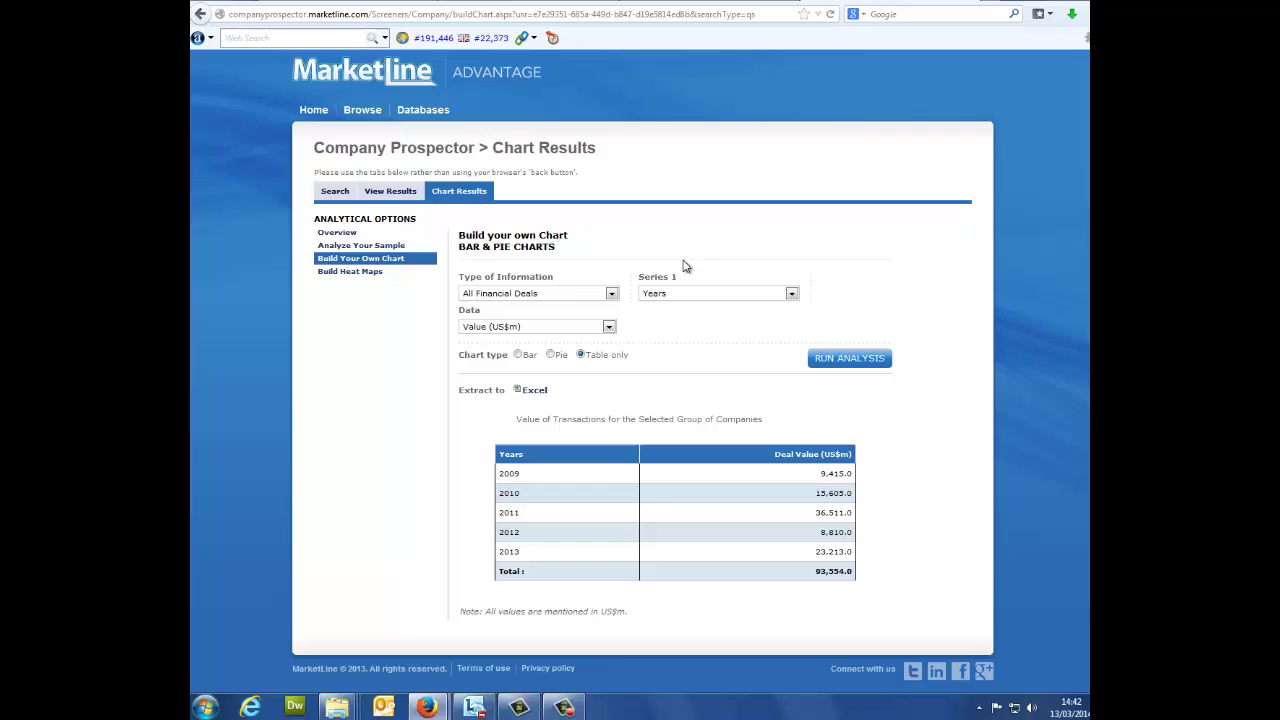
Build a heat map of company HQ locations for Europe.
click(358, 272)
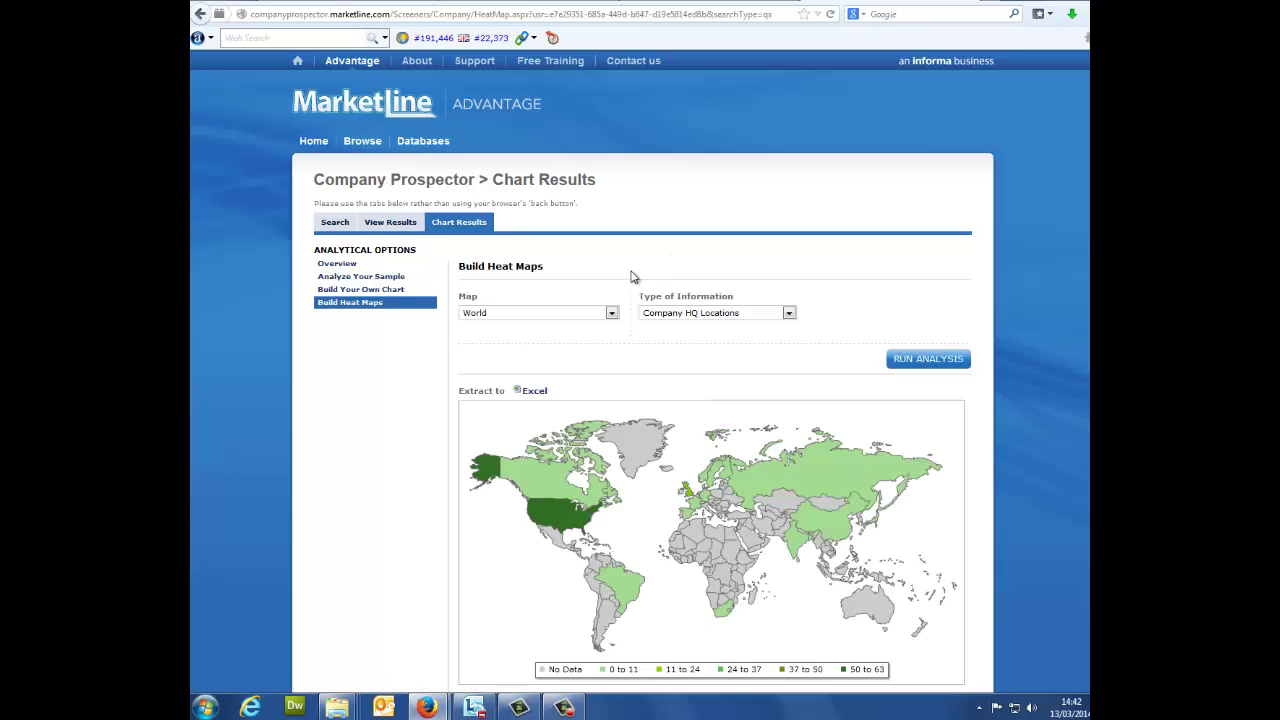
scroll(631, 277, down, 2)
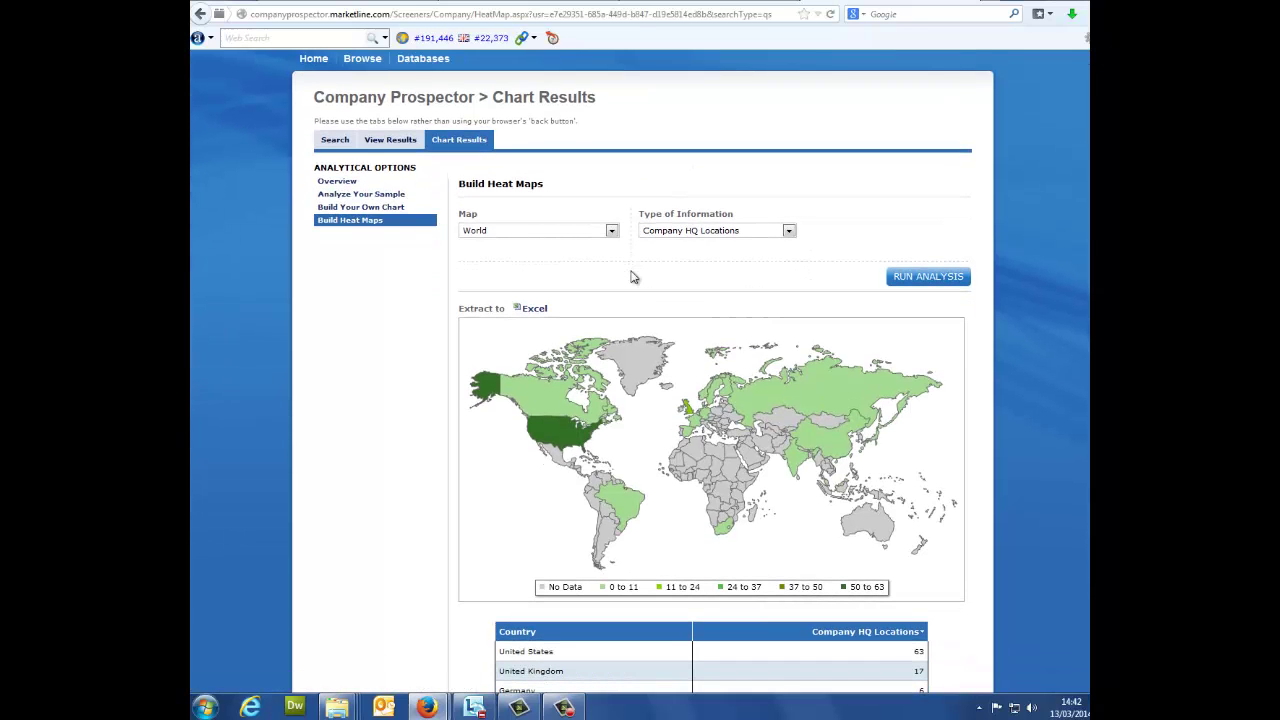
scroll(631, 277, down, 2)
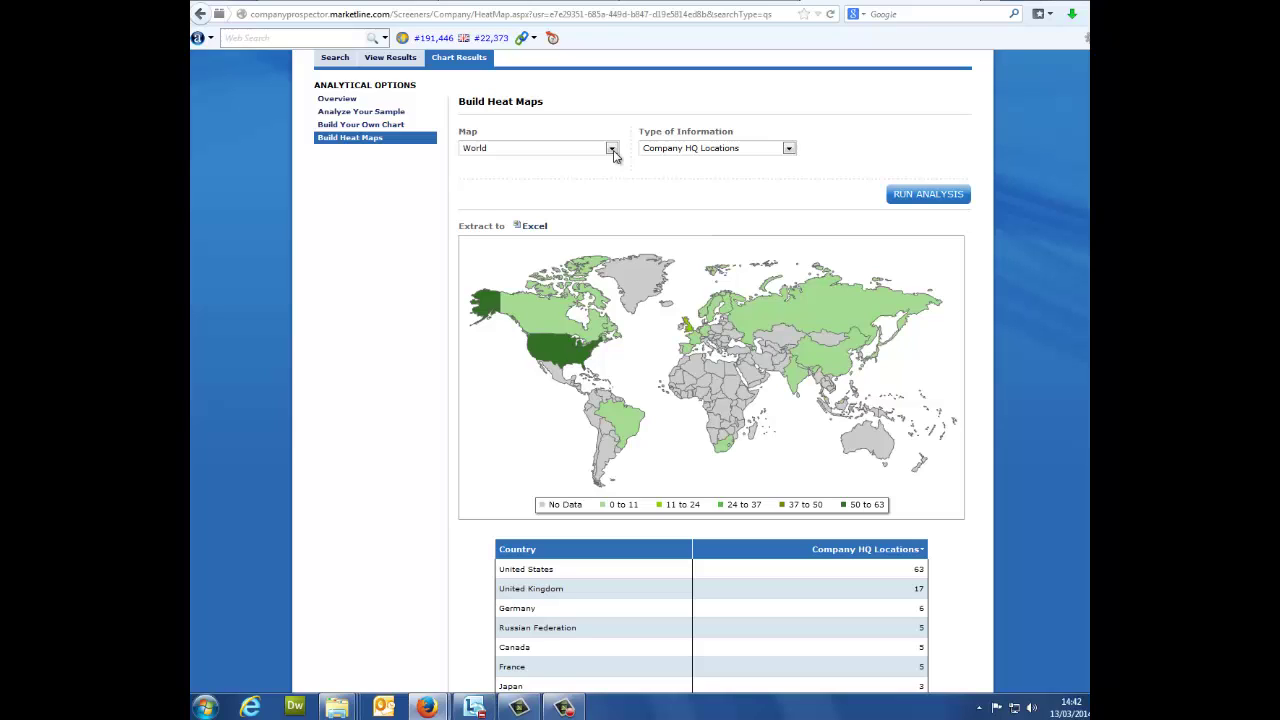
click(612, 150)
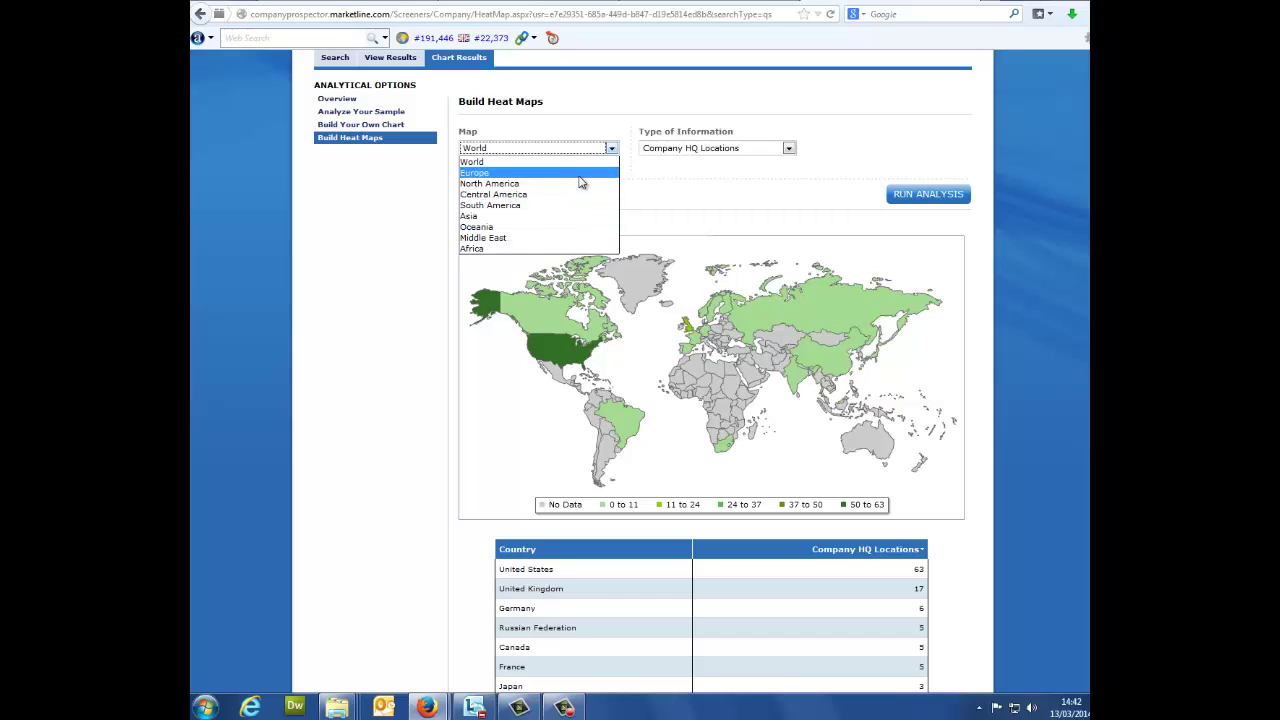
click(579, 174)
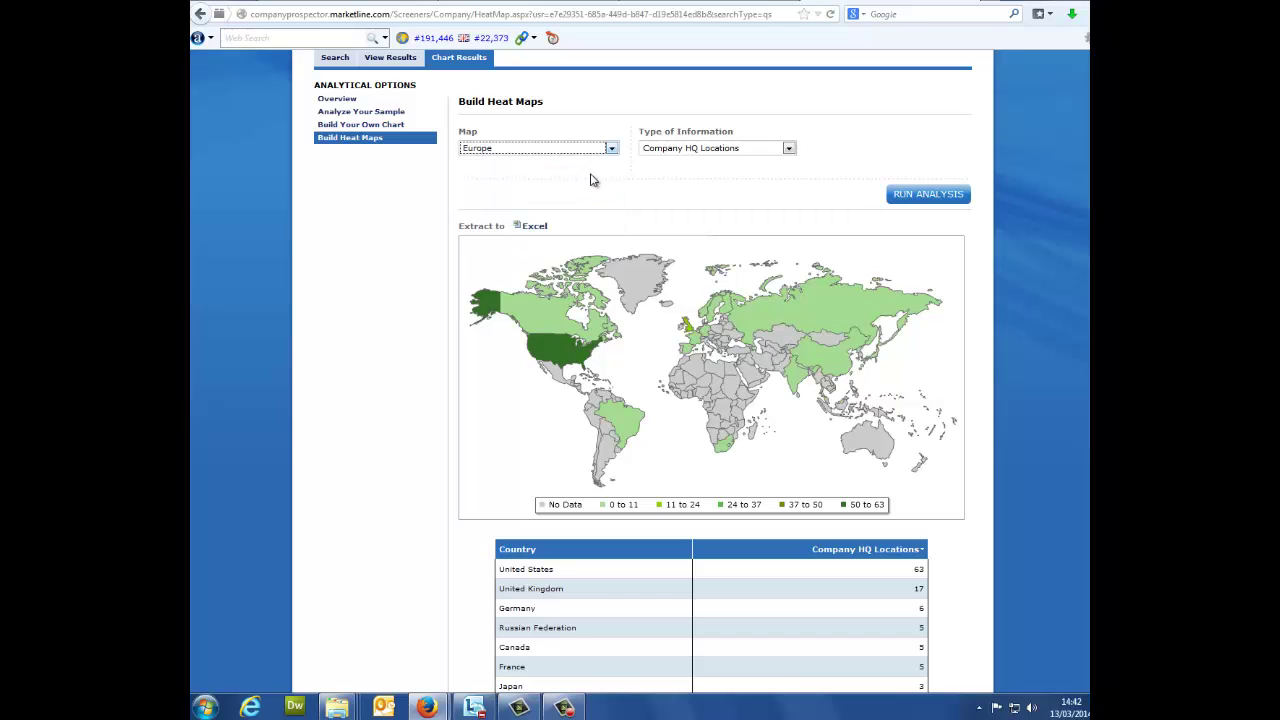
click(898, 195)
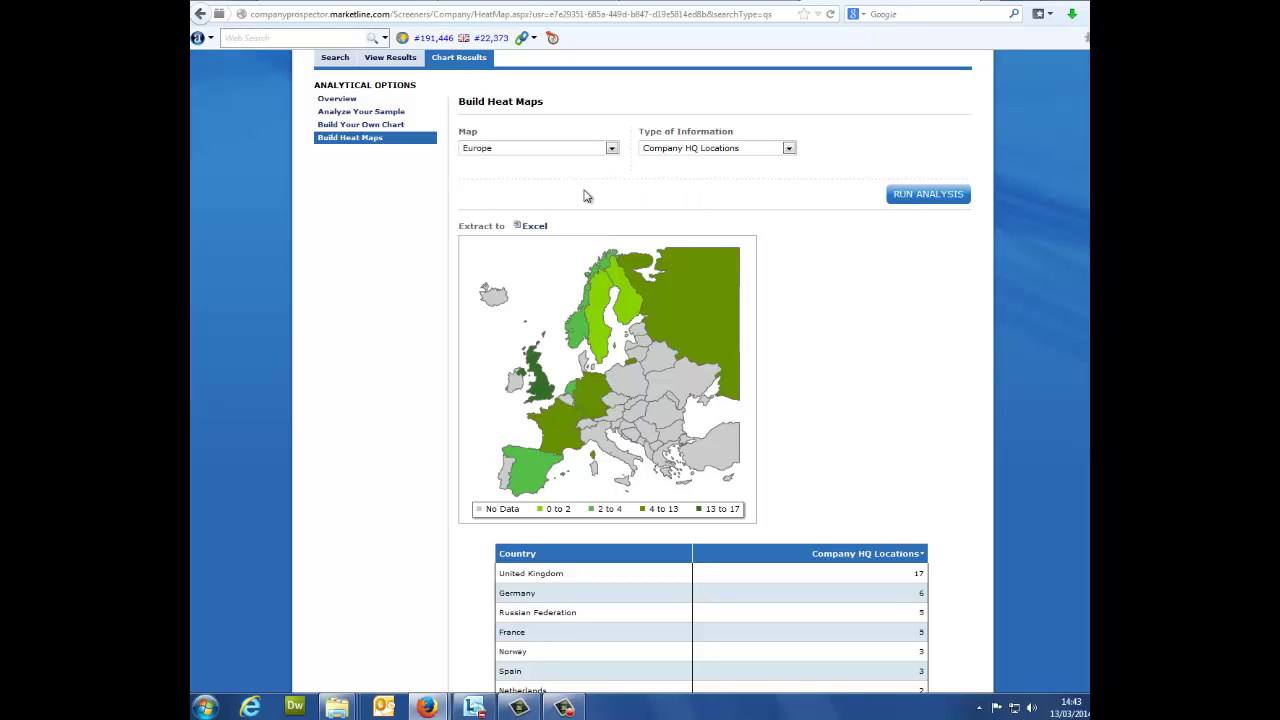
Extract the Europe heat map to Excel and open the Heat Map - Chart sheet of the exported workbook.
click(535, 226)
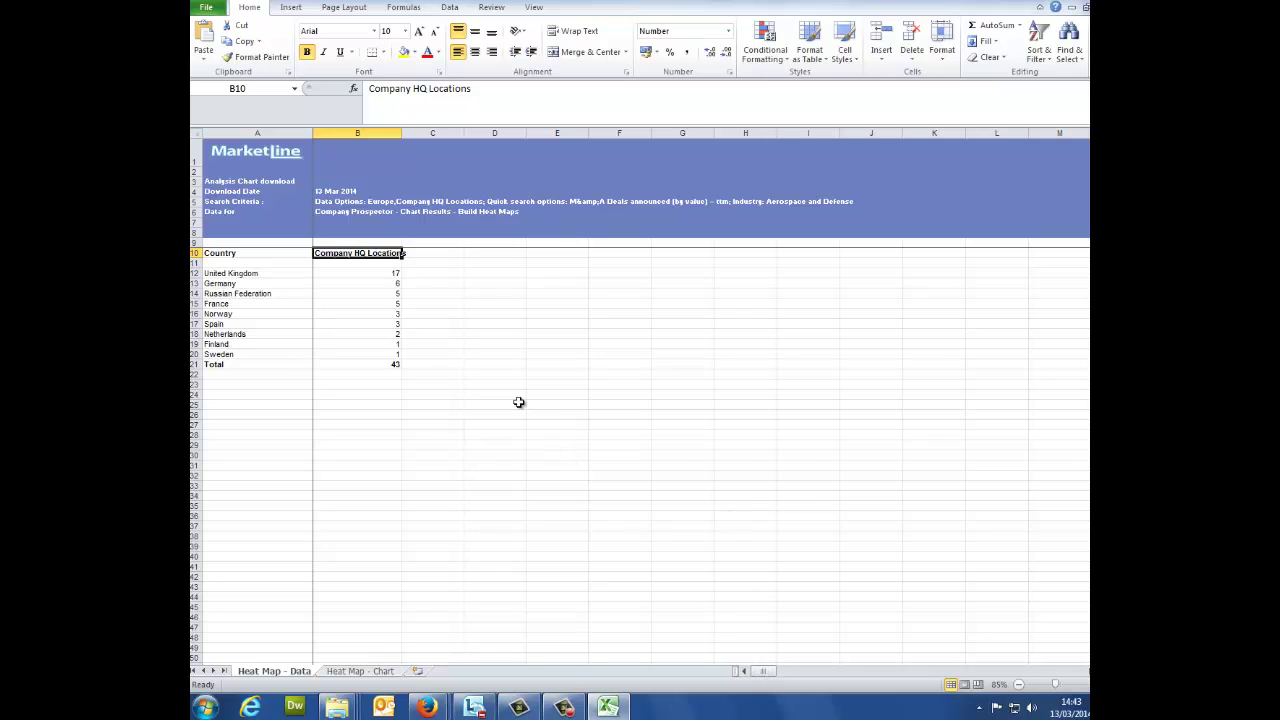
click(385, 672)
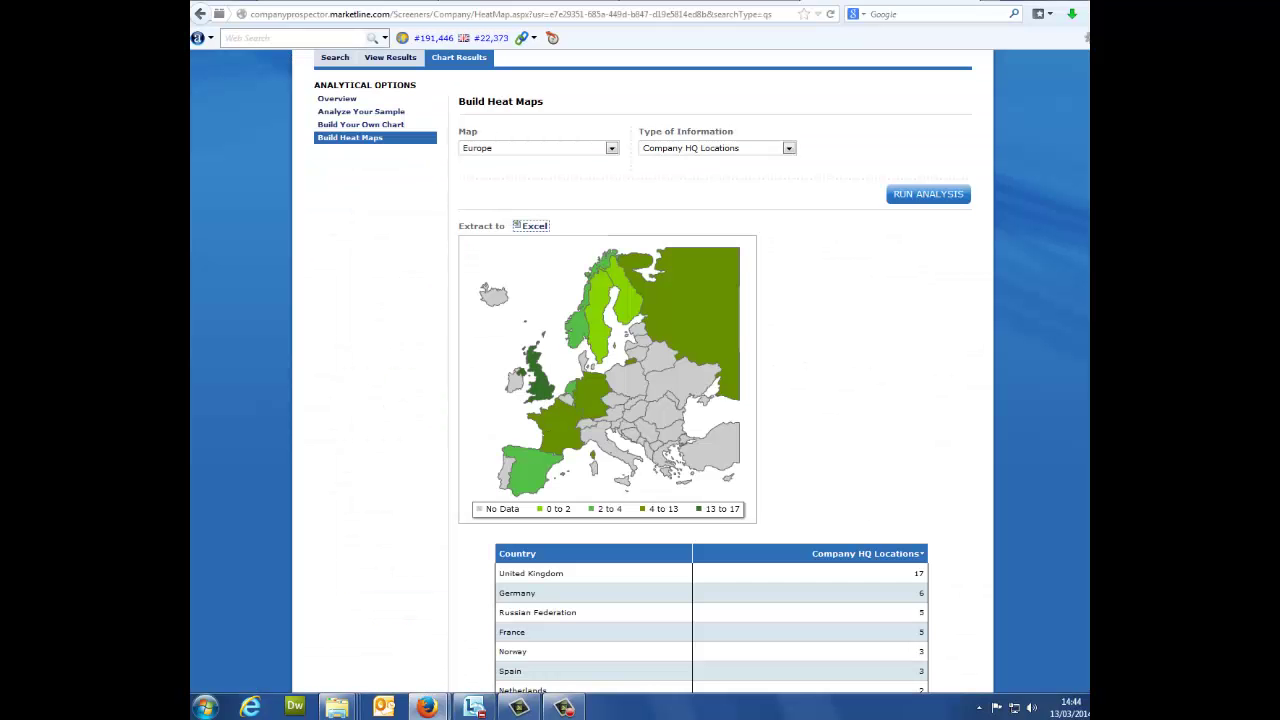